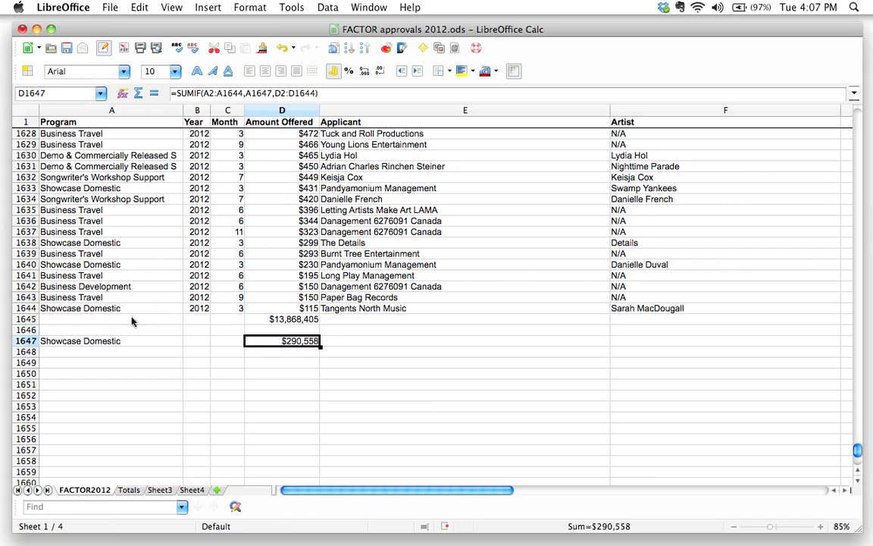
# - Examine the Showcase Domestic label and its SUMIF formula in row 1647 of the FACTOR2012 sheet
pyautogui.click(147, 341)
pyautogui.click(258, 340)
pyautogui.click(141, 341)
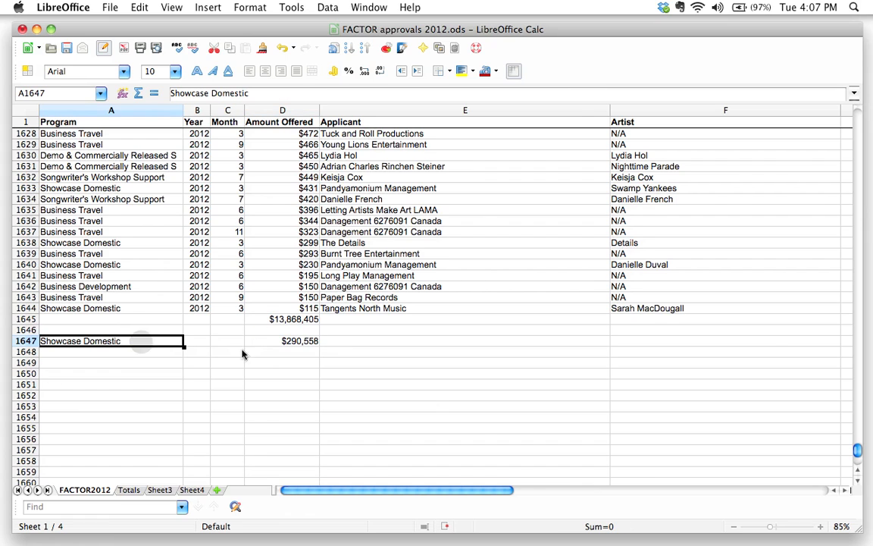
# - Clear the contents of cells A1 and B1 on the Totals sheet
pyautogui.click(131, 491)
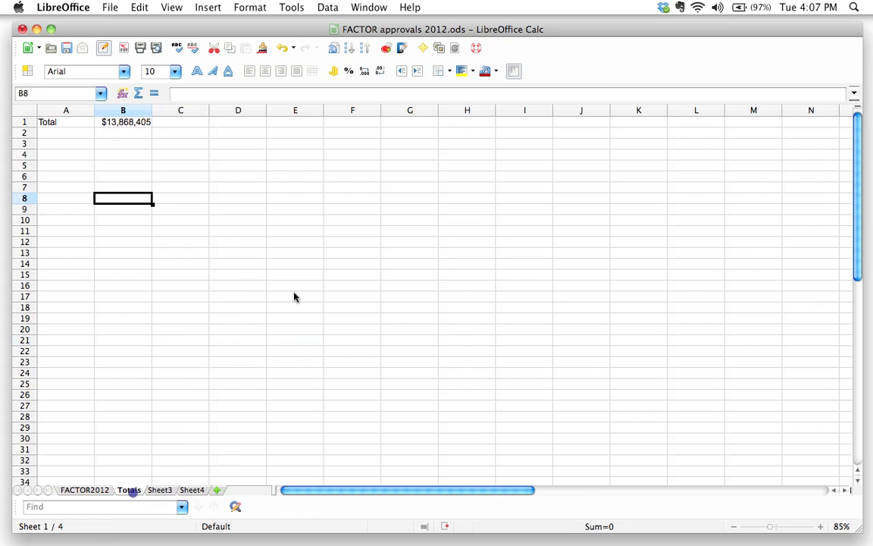
pyautogui.click(62, 121)
pyautogui.press('BackSpace')
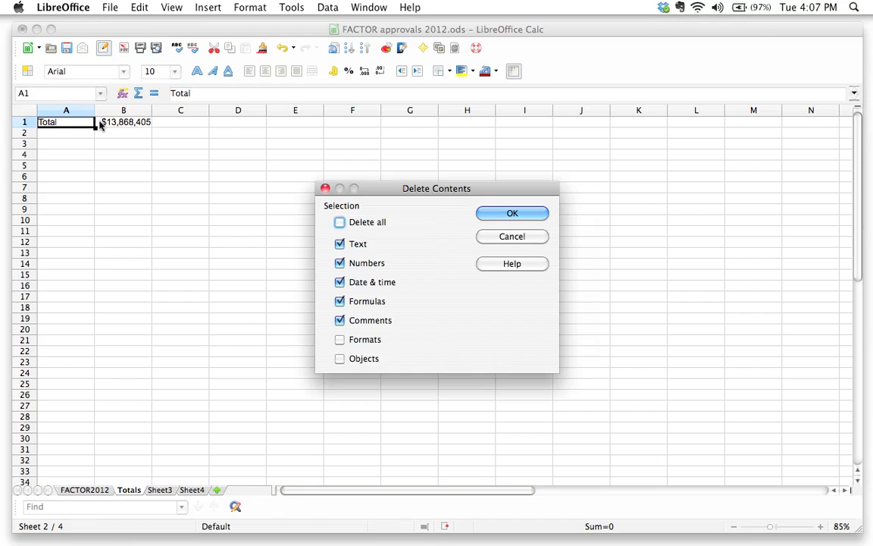
pyautogui.press('Return')
pyautogui.click(99, 125)
pyautogui.press('BackSpace')
pyautogui.press('Return')
# - Enter "Showcase Domestic" in cell A1 of the Totals sheet and fit column A's width to it
pyautogui.press('Right')
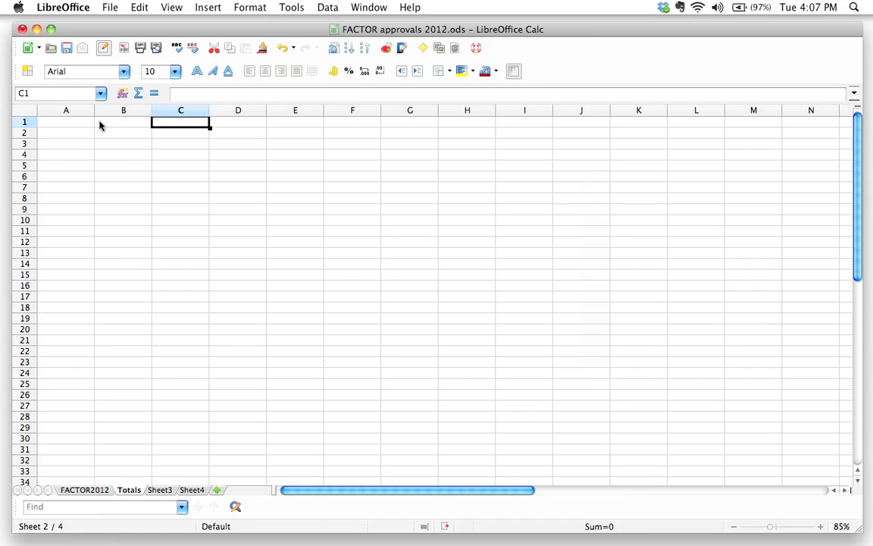
pyautogui.press('Left')
pyautogui.press('Left')
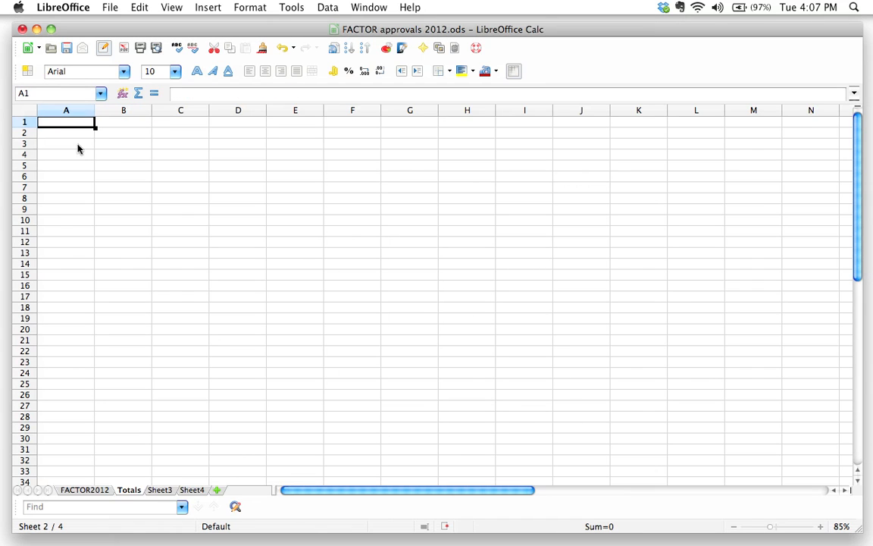
pyautogui.write('Showcase Domestic')
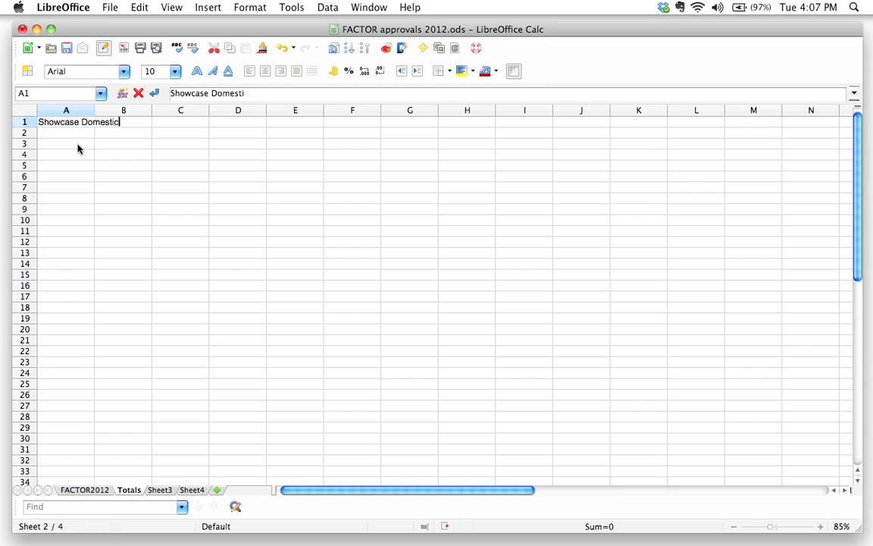
pyautogui.press('Tab')
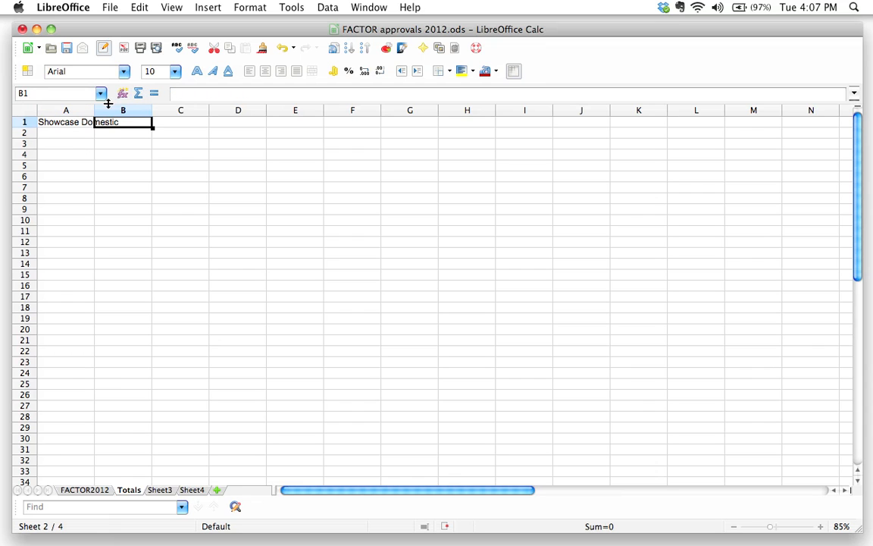
pyautogui.doubleClick(92, 110)
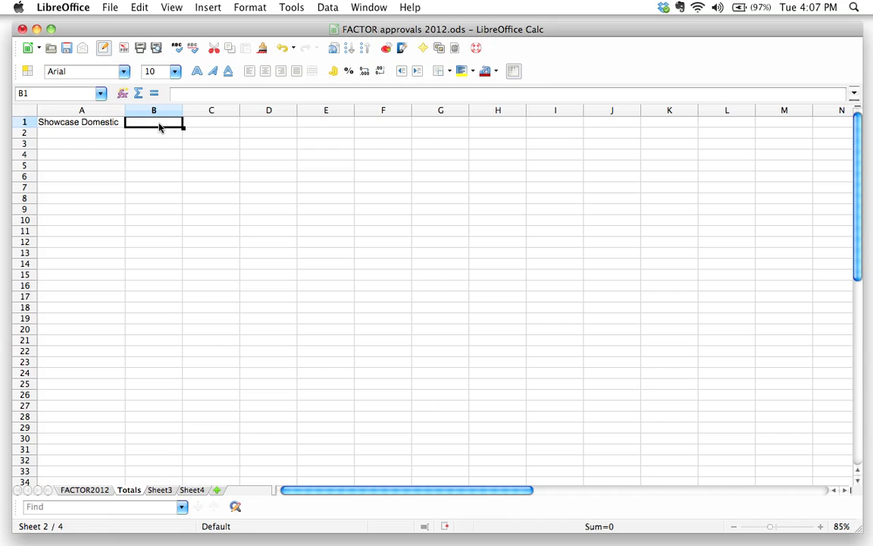
# - Check the SUMIF formula in FACTOR2012 cell D1647 and begin a SUMIF formula in cell B1 of the Totals sheet
pyautogui.click(85, 490)
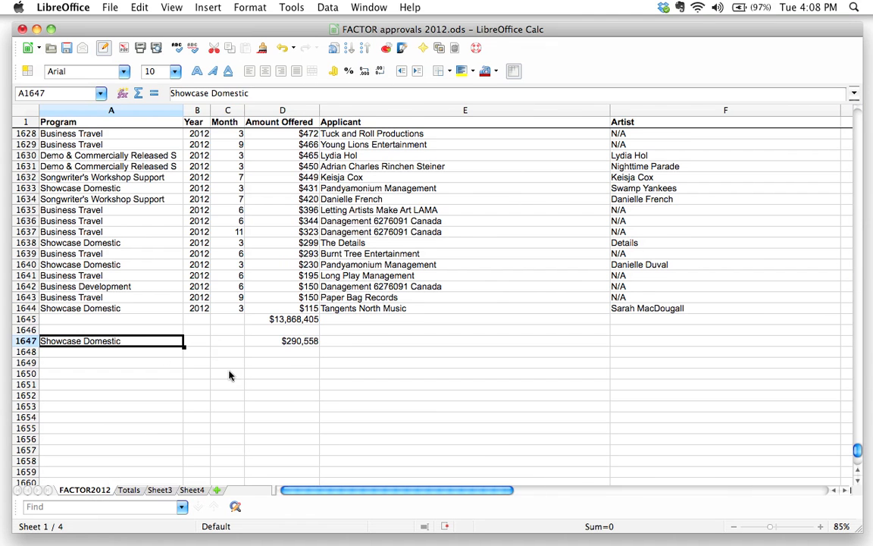
pyautogui.click(277, 341)
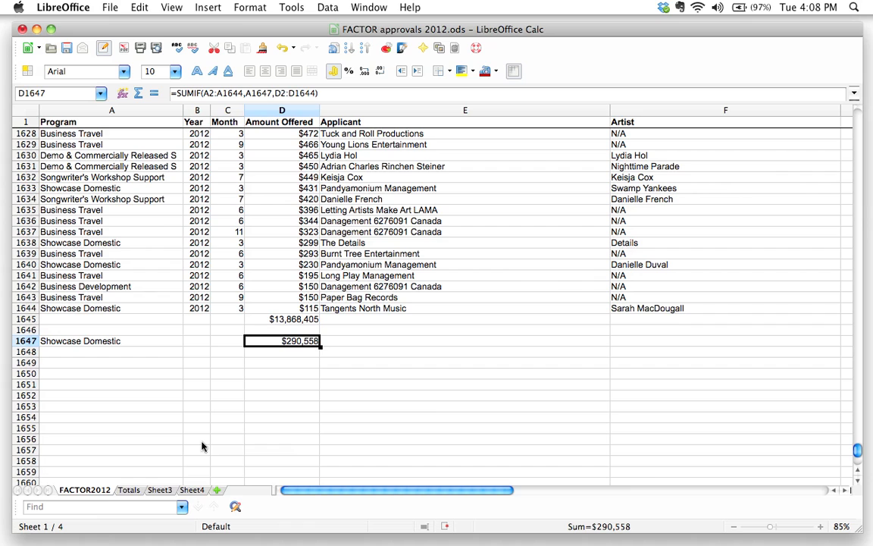
pyautogui.click(130, 491)
pyautogui.write('=')
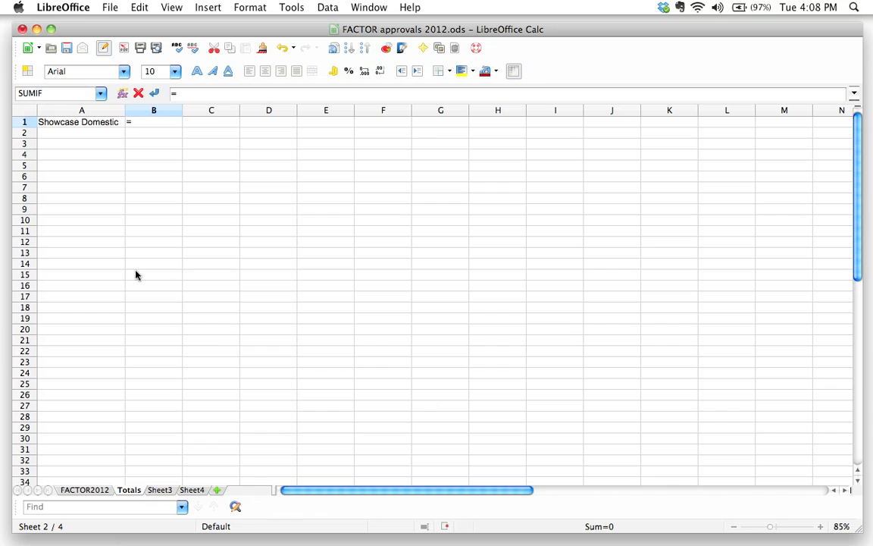
pyautogui.write('sumif')
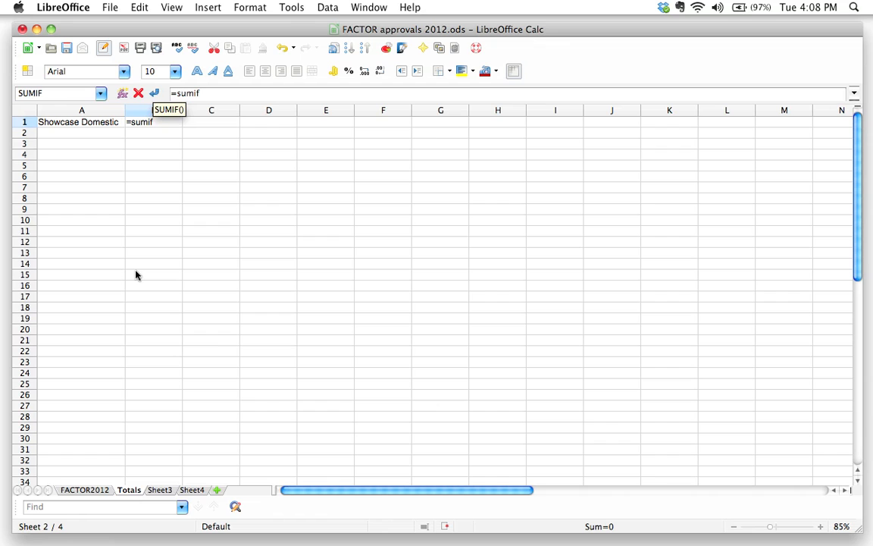
pyautogui.write('(')
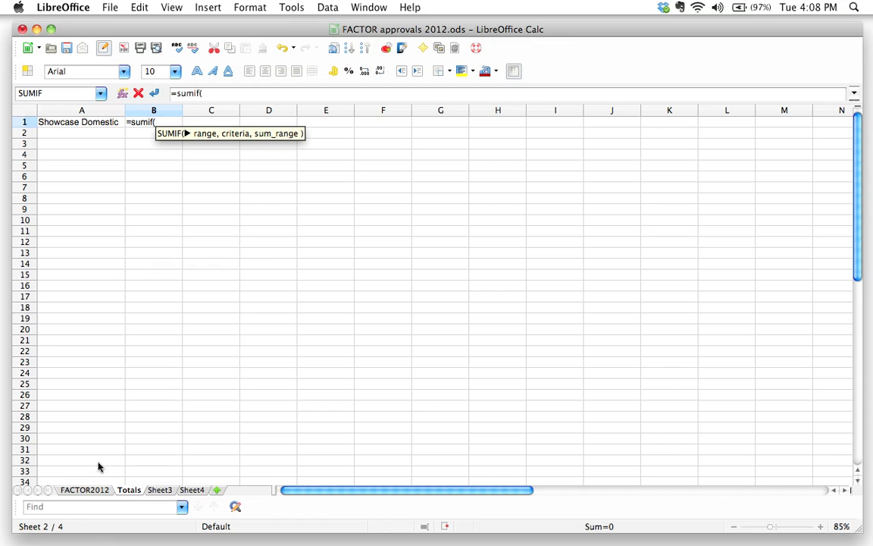
# - Set the formula's range argument to the Program entries A2:A1644 on the FACTOR2012 sheet
pyautogui.click(85, 490)
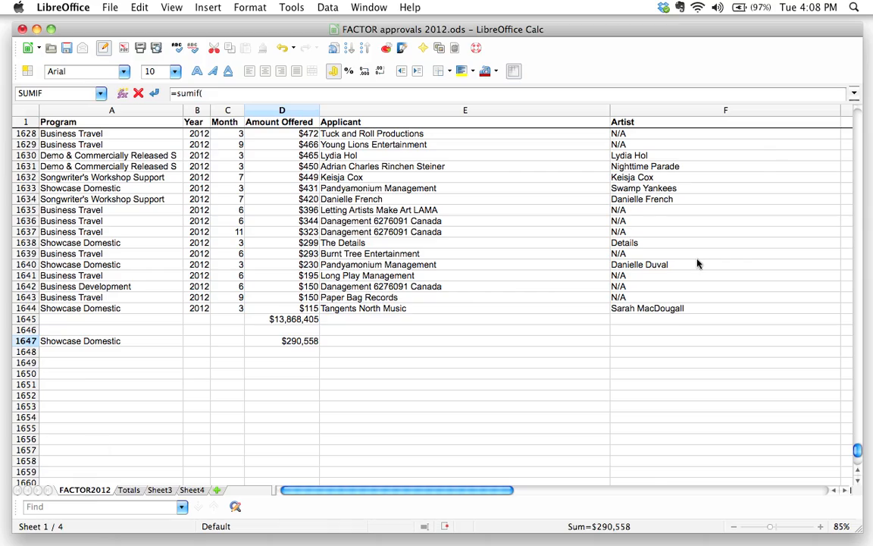
pyautogui.scroll(10, 769, 398)
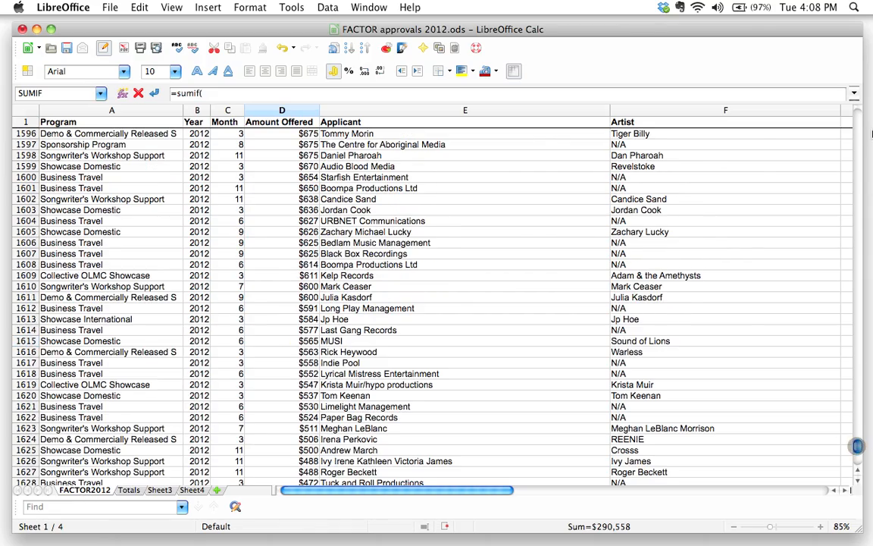
pyautogui.scroll(20, 864, 129)
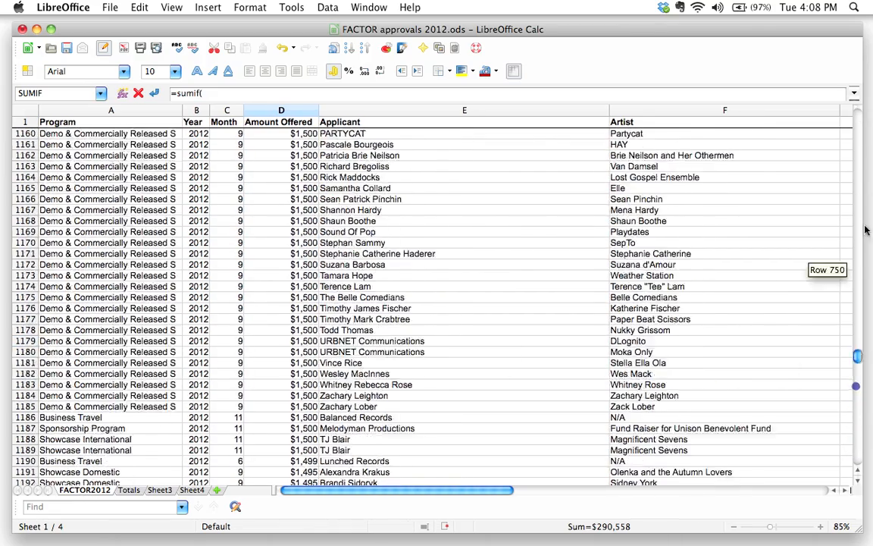
pyautogui.moveTo(865, 229); pyautogui.dragTo(860, 115)
pyautogui.click(76, 144)
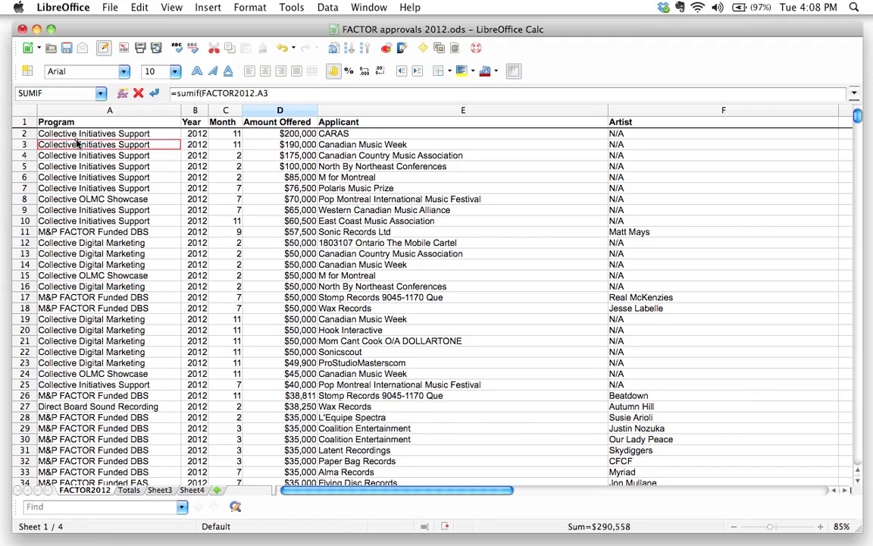
pyautogui.click(70, 133)
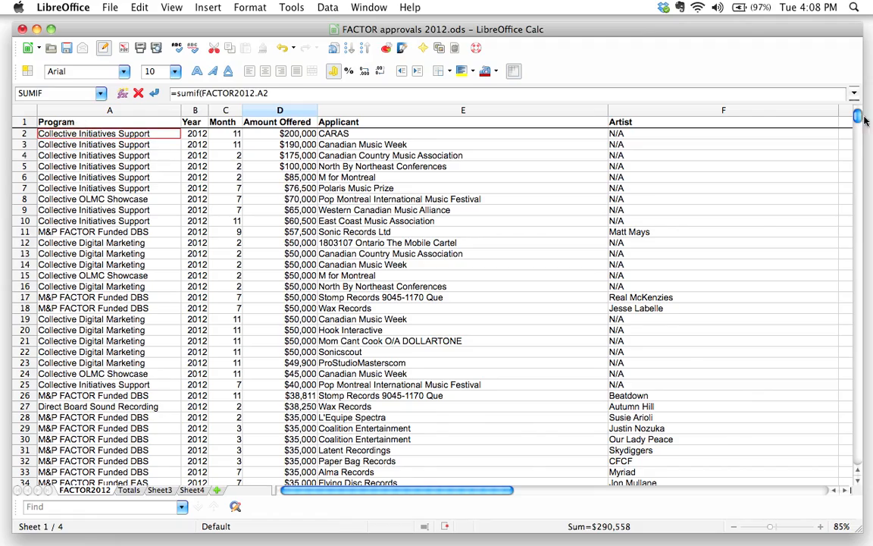
pyautogui.moveTo(864, 119); pyautogui.dragTo(860, 453)
pyautogui.keyDown('shift'); pyautogui.click(123, 277); pyautogui.keyUp('shift')
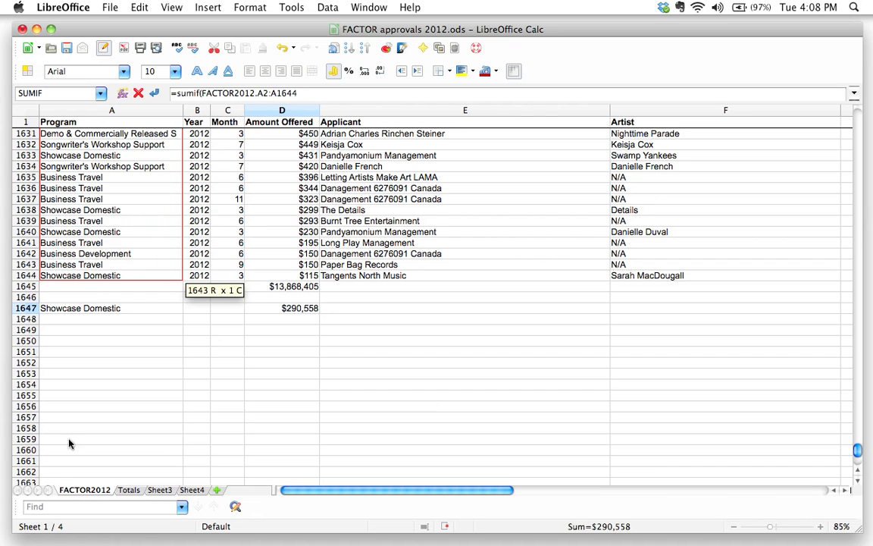
pyautogui.click(300, 95)
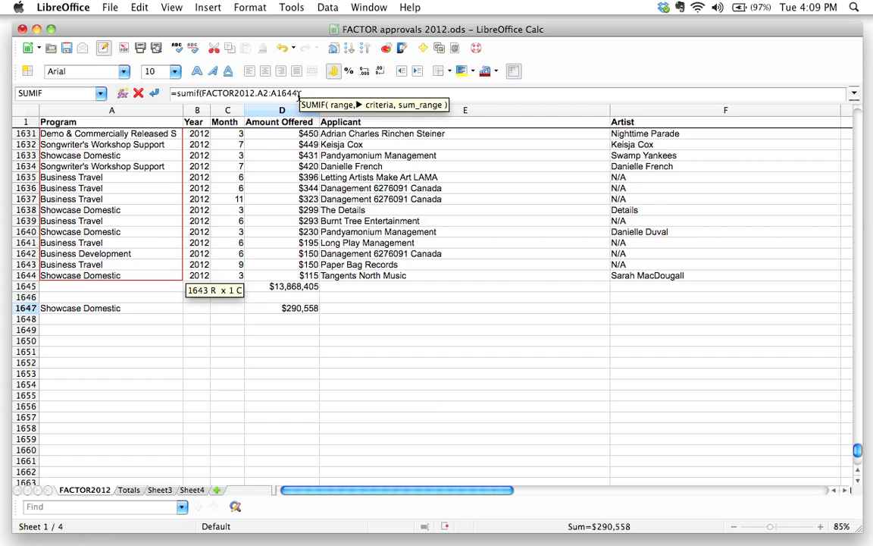
pyautogui.write(',')
# - Use cell A1 of the Totals sheet as the SUMIF criteria
pyautogui.click(130, 491)
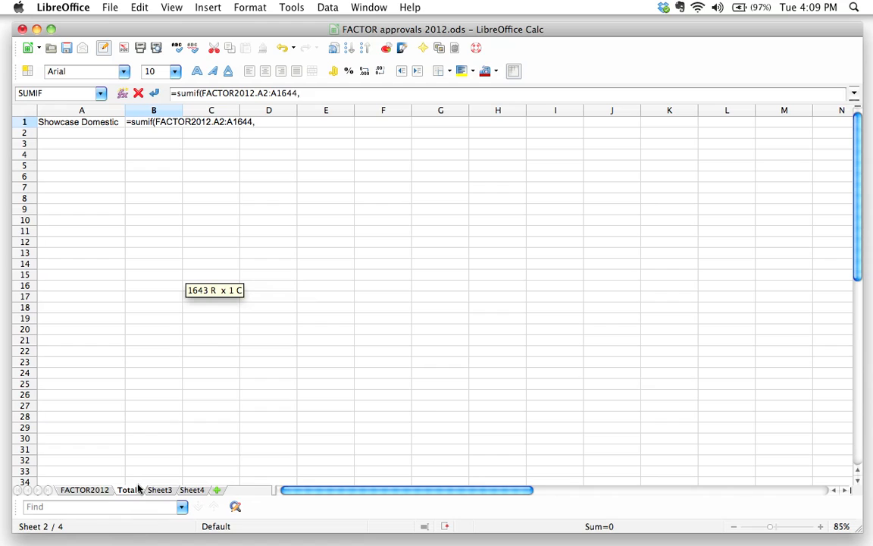
pyautogui.click(70, 125)
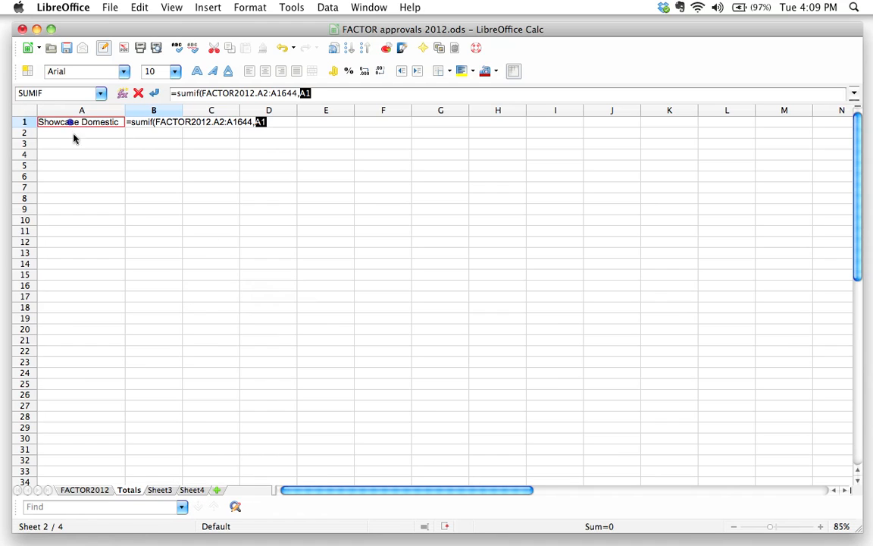
pyautogui.click(325, 92)
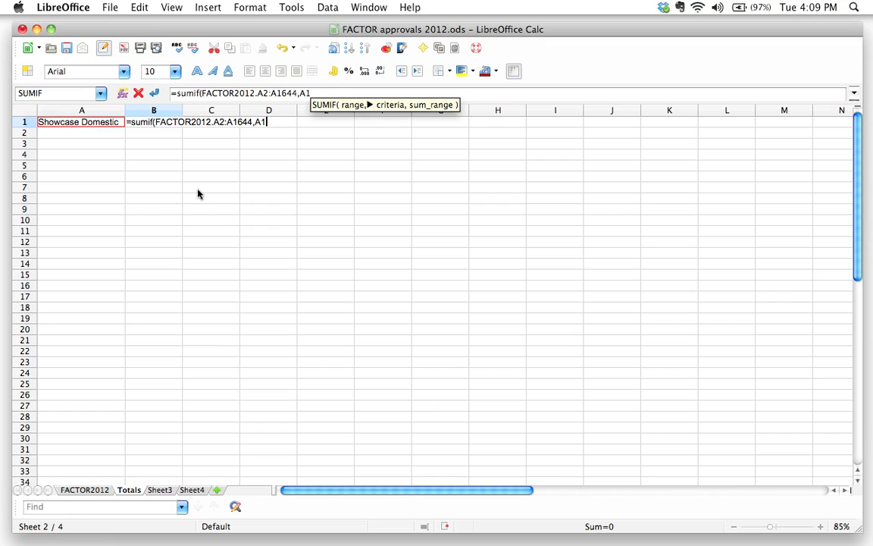
pyautogui.write(',')
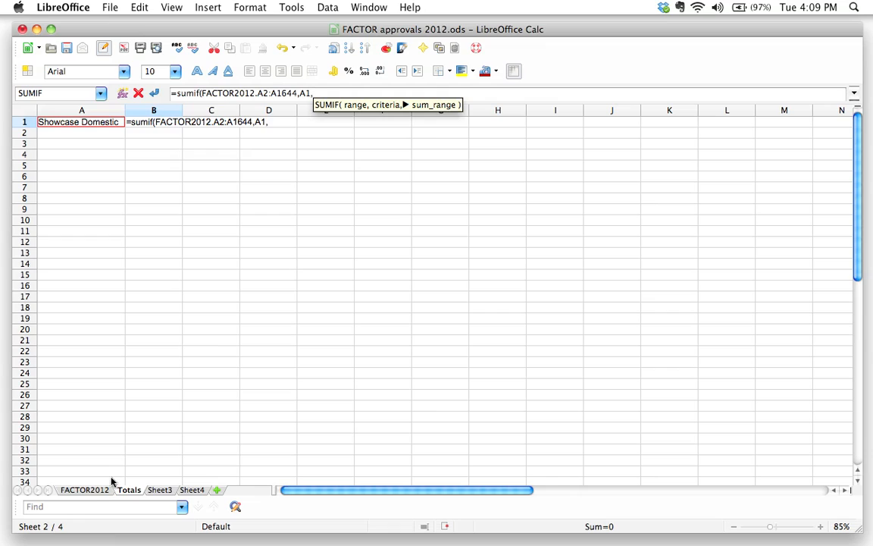
# - Set the sum range to the Amount Offered cells D2:D1644 on the FACTOR2012 sheet and complete the formula
pyautogui.click(84, 489)
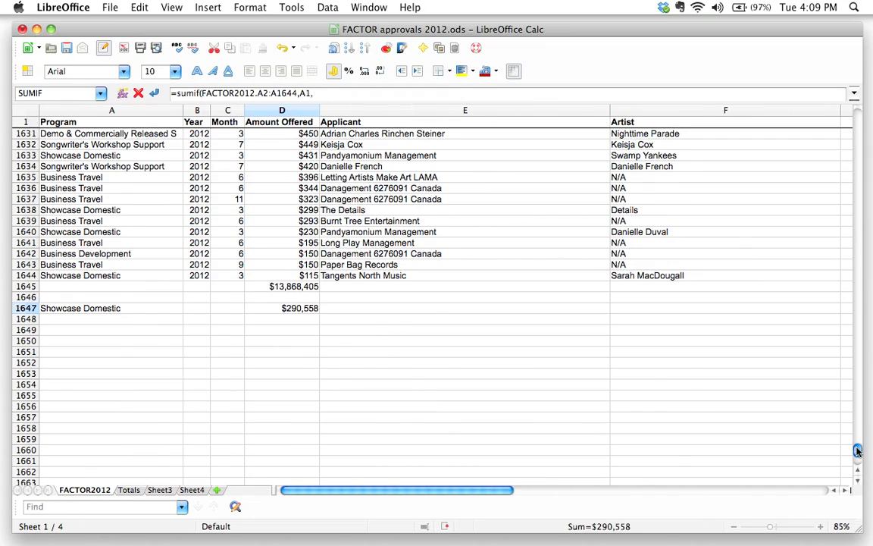
pyautogui.moveTo(857, 451)
pyautogui.mouseDown()
pyautogui.moveTo(857, 113)
pyautogui.moveTo(861, 466)
pyautogui.mouseUp()
pyautogui.click(282, 135)
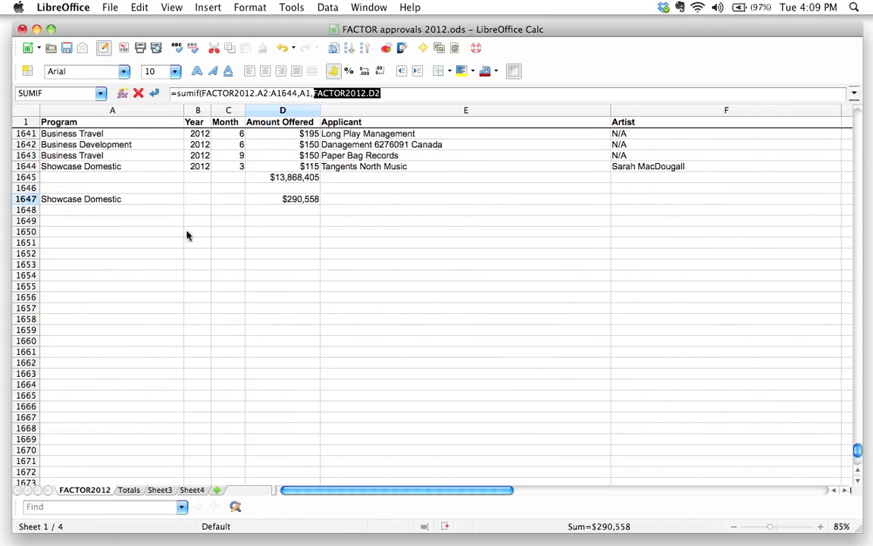
pyautogui.keyDown('shift'); pyautogui.click(293, 168); pyautogui.keyUp('shift')
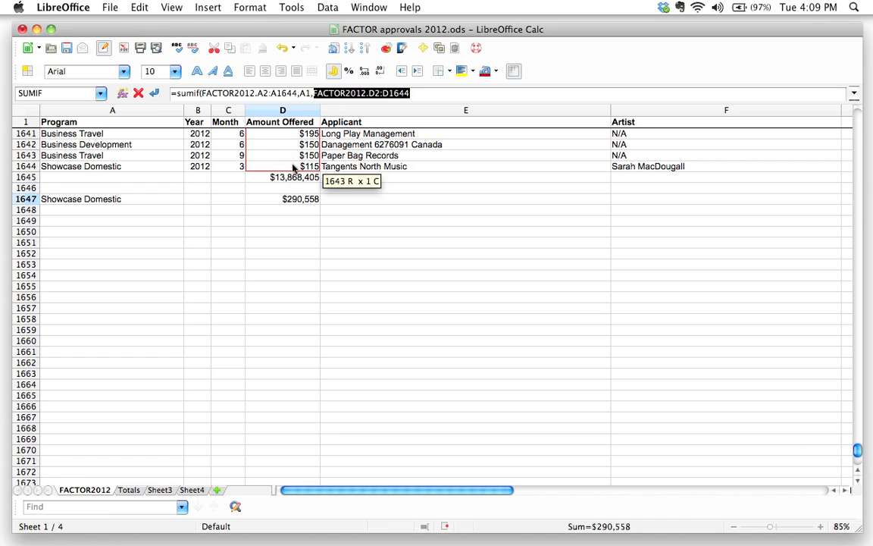
pyautogui.write(')')
pyautogui.press('Return')
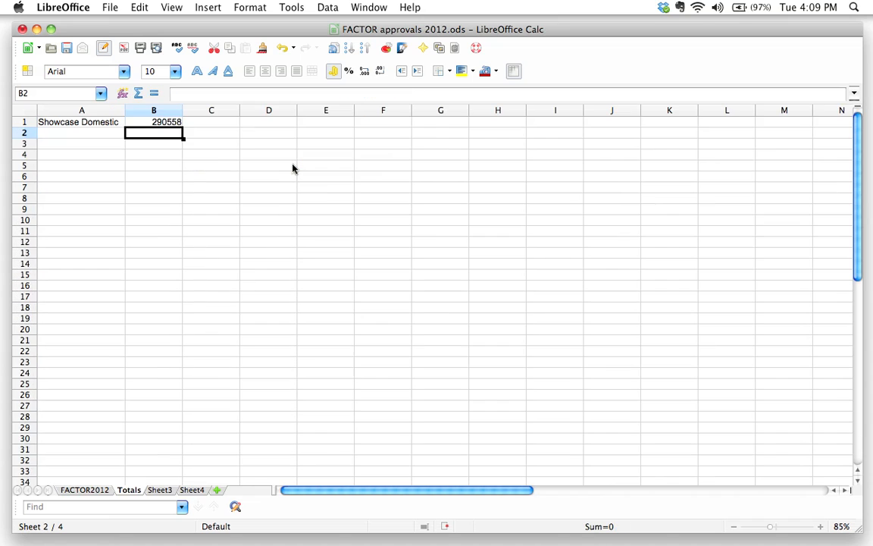
# - Compare the SUMIF formula in Totals cell B1 with the one in FACTOR2012 cell D1647
pyautogui.click(161, 119)
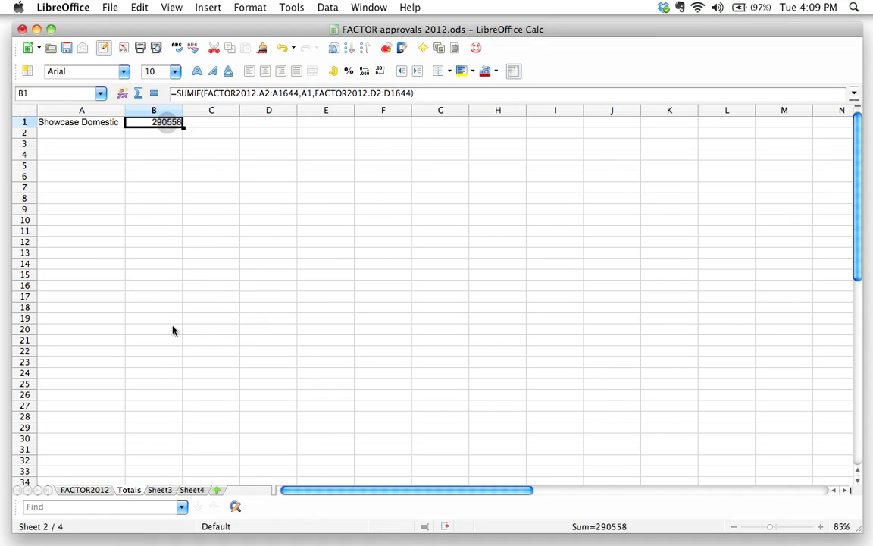
pyautogui.click(84, 490)
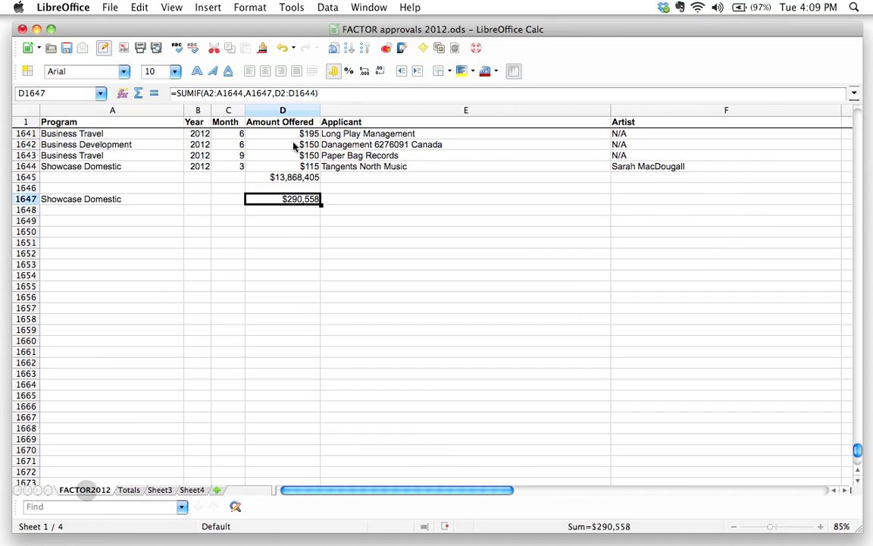
pyautogui.click(129, 488)
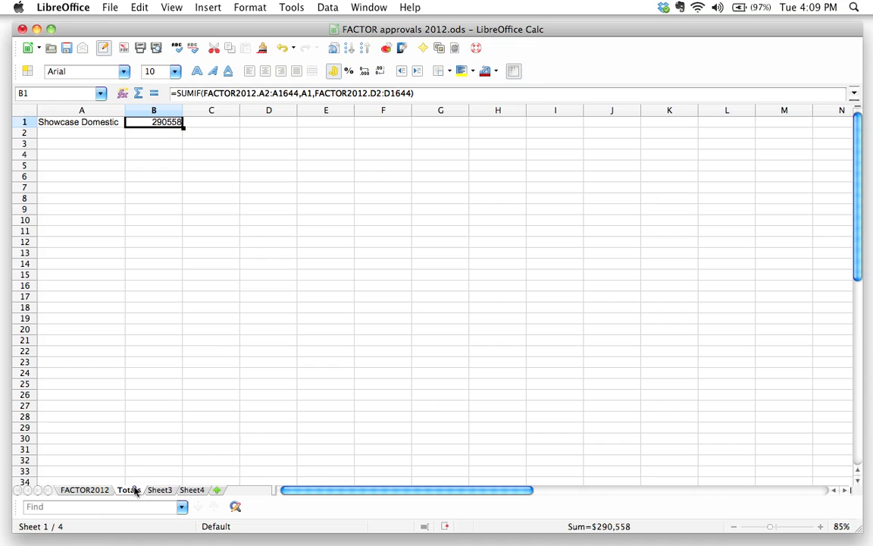
# - Format column B of the Totals sheet as currency with no decimal places and fit the column width to its contents
pyautogui.click(163, 110)
pyautogui.click(333, 70)
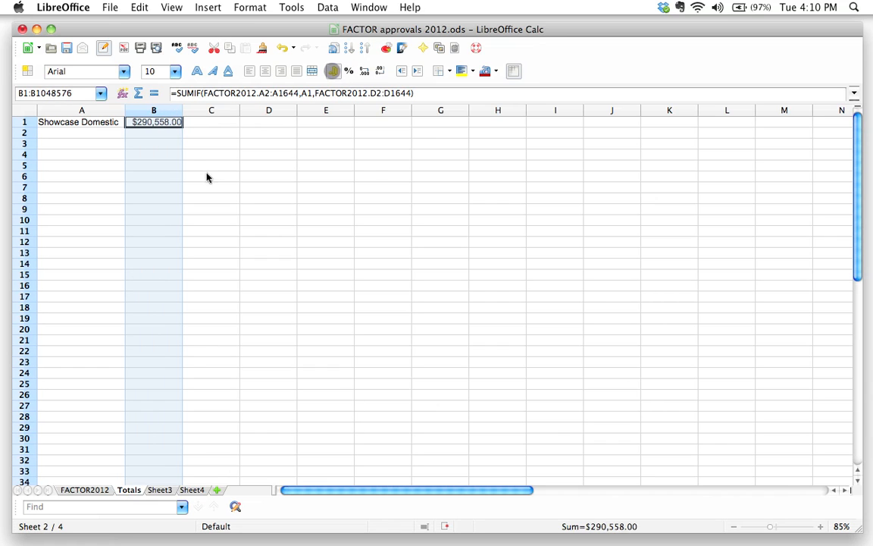
pyautogui.click(365, 73)
pyautogui.click(365, 73)
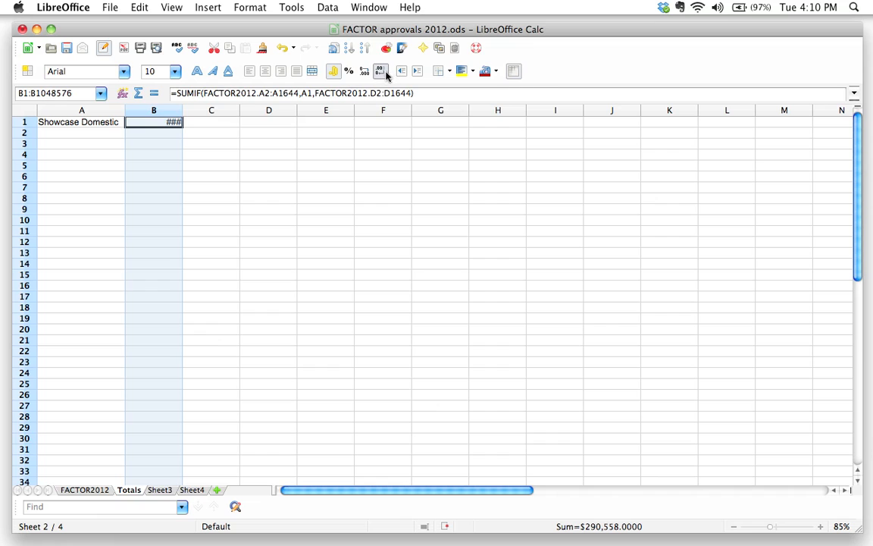
pyautogui.doubleClick(182, 111)
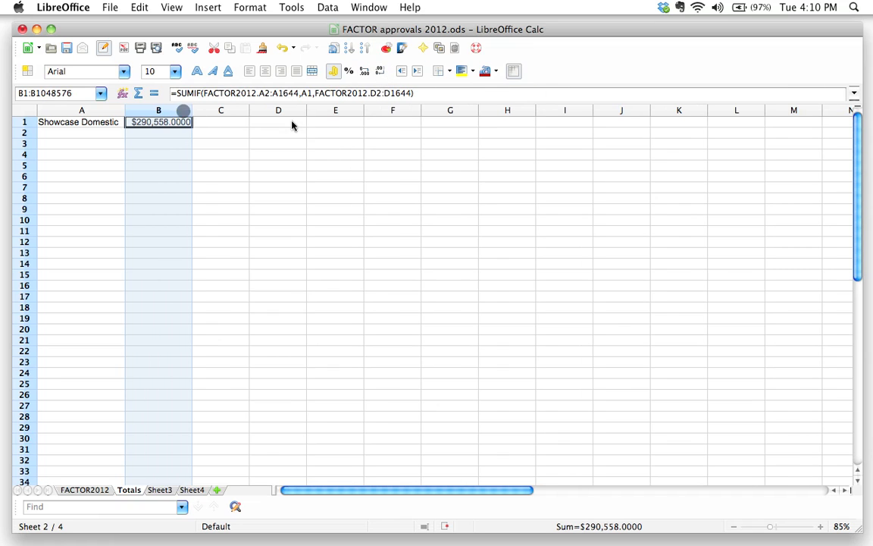
pyautogui.click(379, 72)
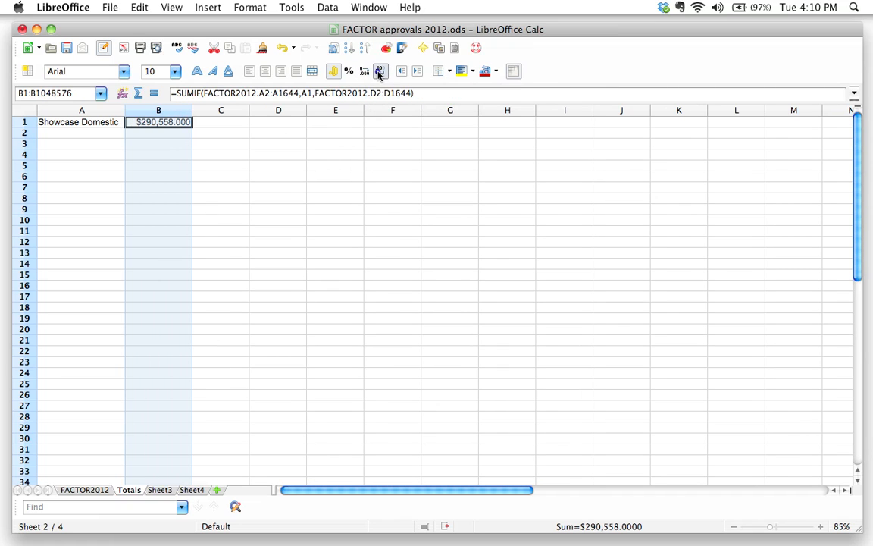
pyautogui.click(380, 71)
pyautogui.click(380, 72)
pyautogui.click(380, 71)
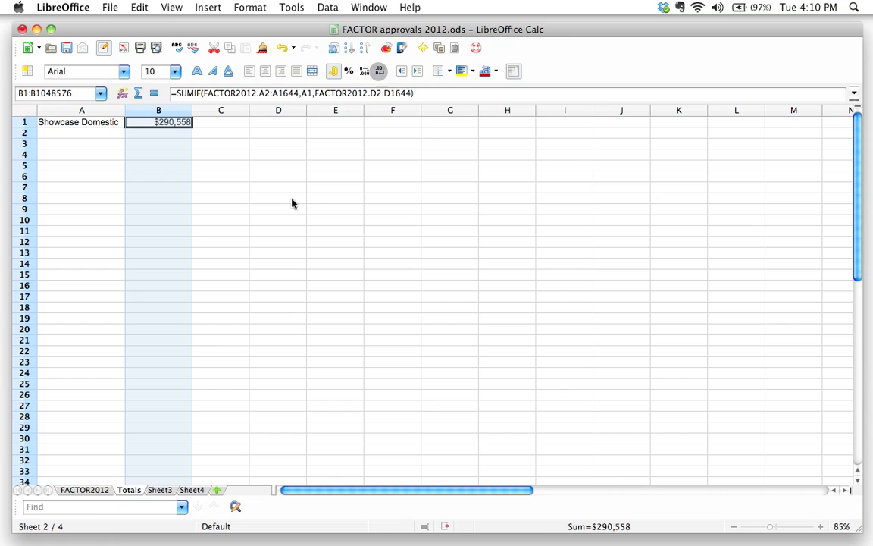
pyautogui.click(293, 197)
# - Review the SUMIF formula in Totals cell B1 against the one in FACTOR2012 cell D1647, and highlight B1's full formula text without editing it
pyautogui.click(180, 133)
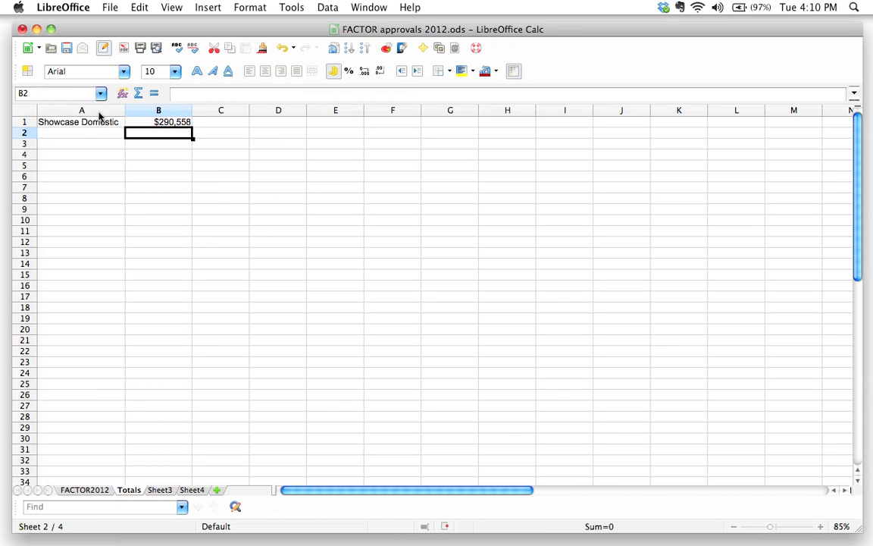
pyautogui.click(82, 132)
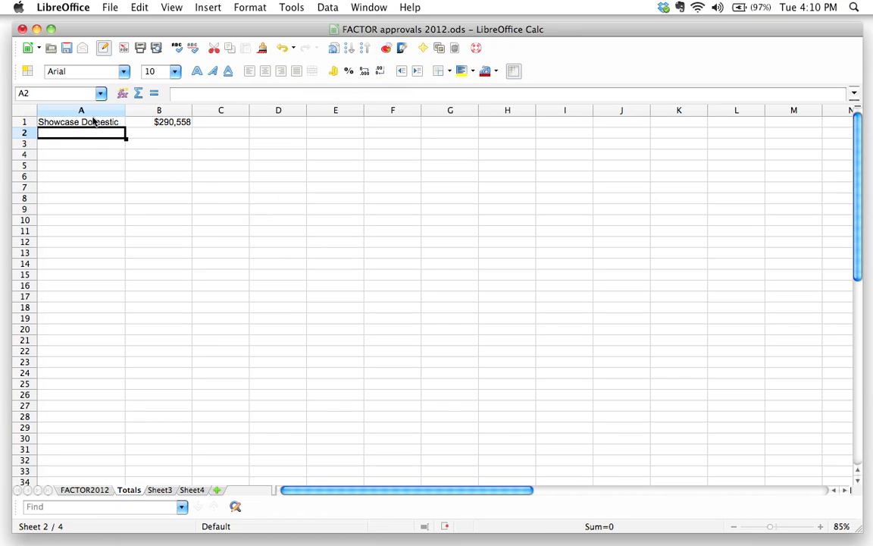
pyautogui.click(174, 123)
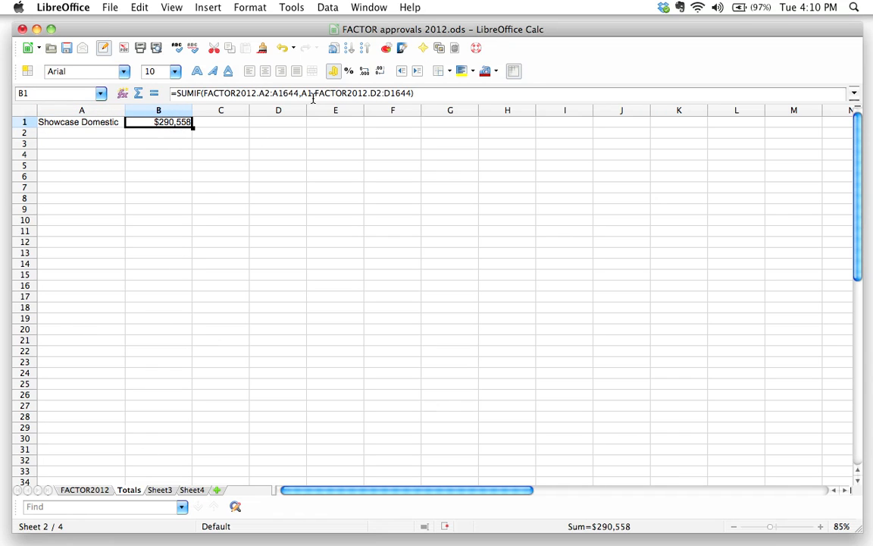
pyautogui.click(84, 490)
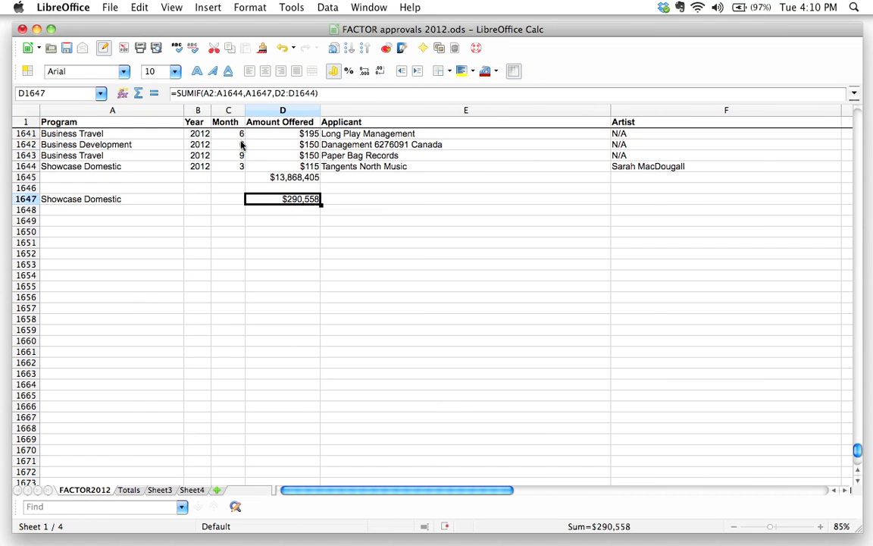
pyautogui.click(129, 490)
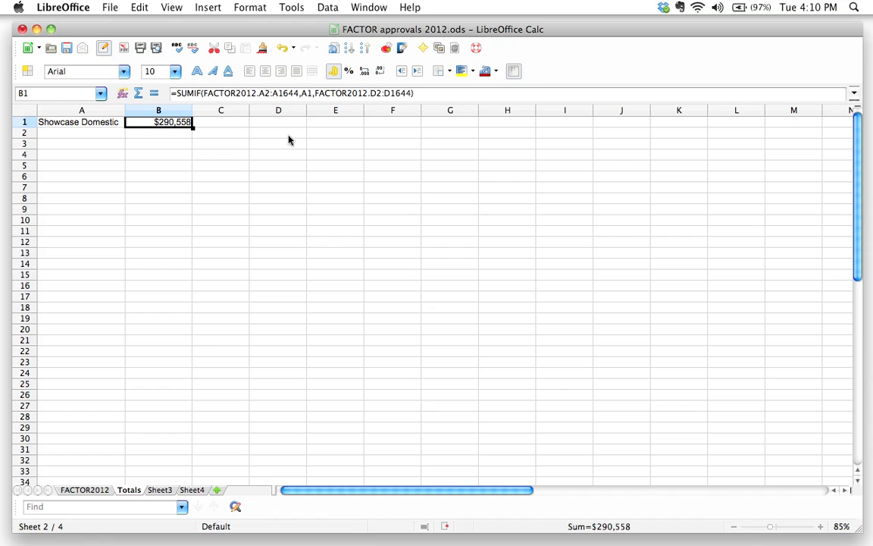
pyautogui.tripleClick(353, 90)
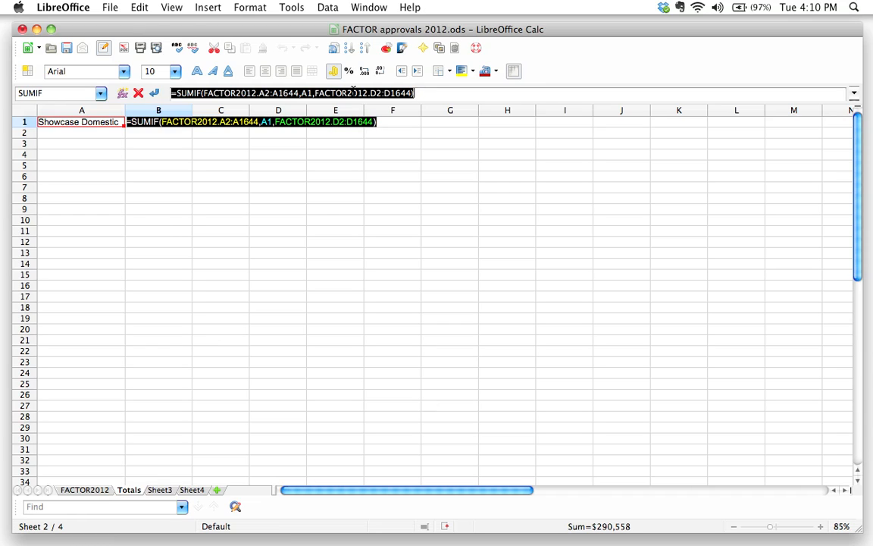
pyautogui.click(155, 92)
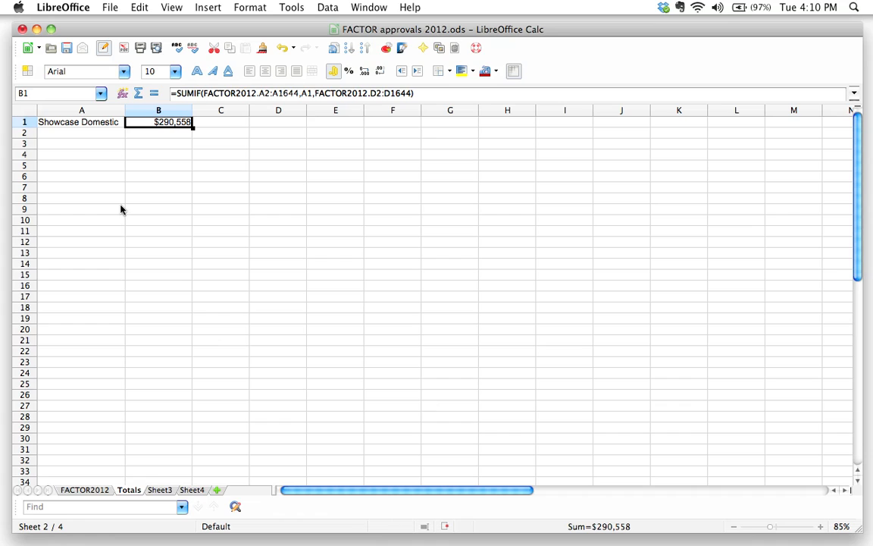